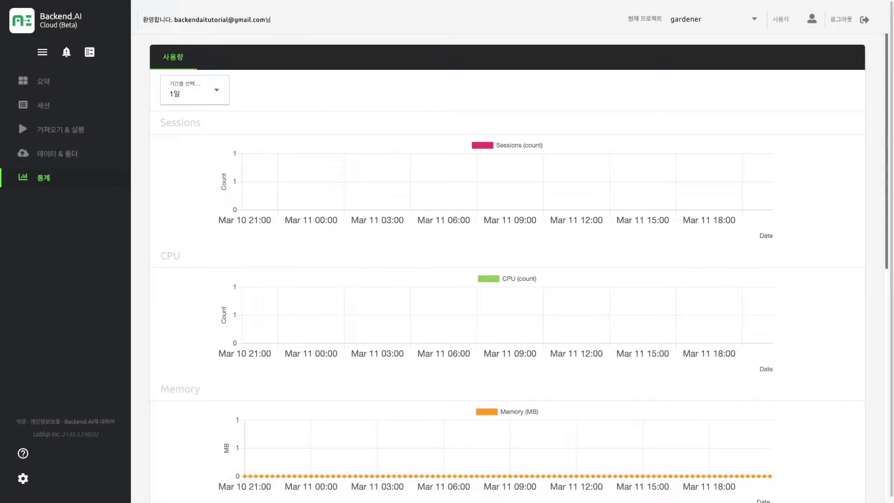
Step: From the summary page, view the Backend.AI version information and read its open-source license
left_click(43, 81)
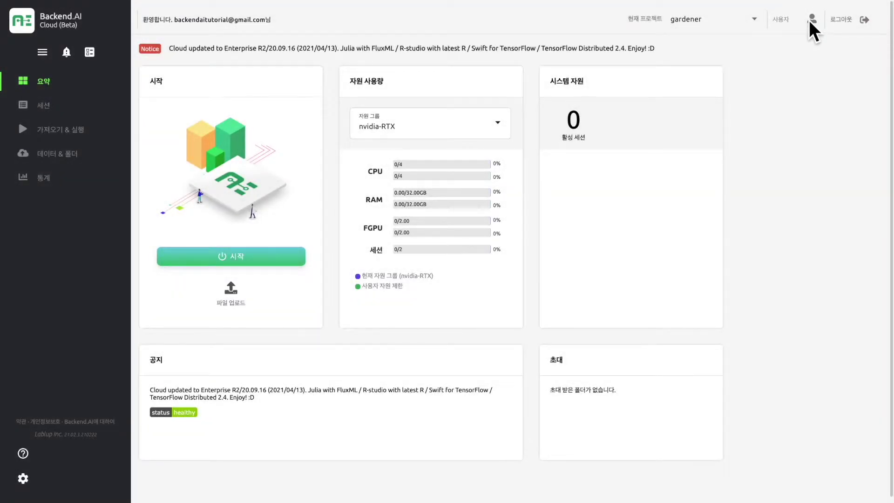
left_click(809, 23)
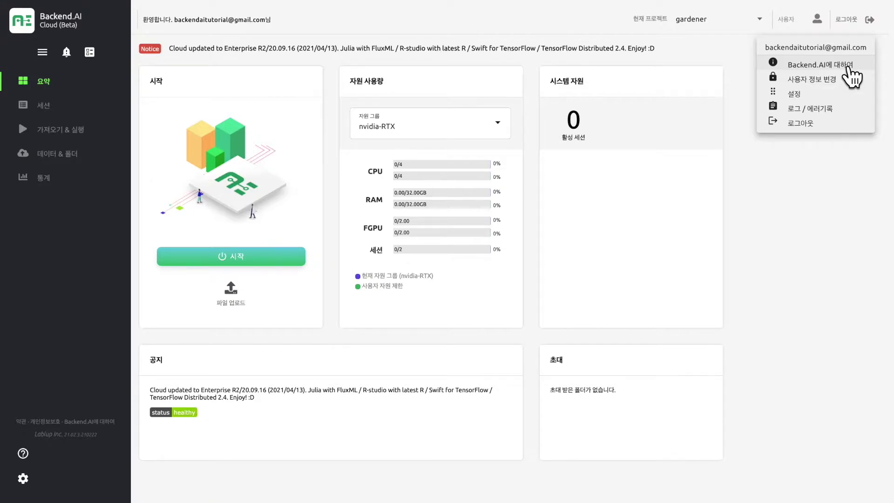
left_click(848, 66)
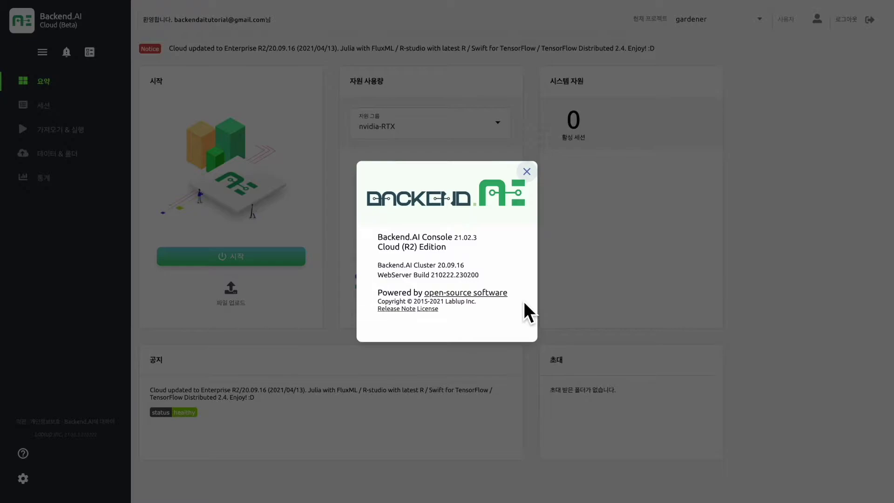
left_click(477, 292)
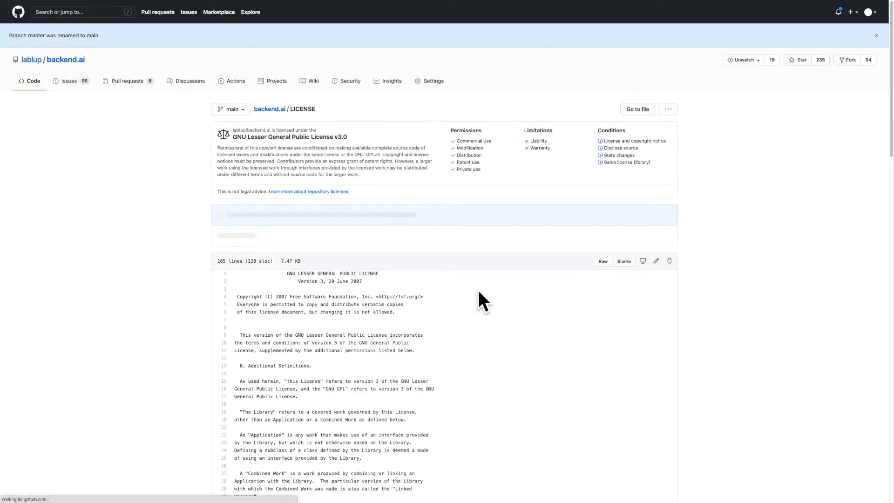
scroll(479, 292, "down", 15)
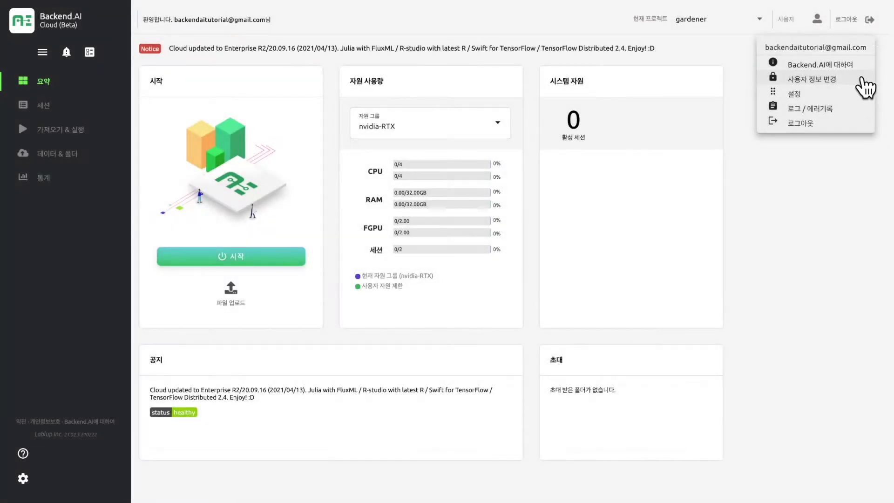
Step: Try entering a new password and its confirmation in the user information form
left_click(821, 81)
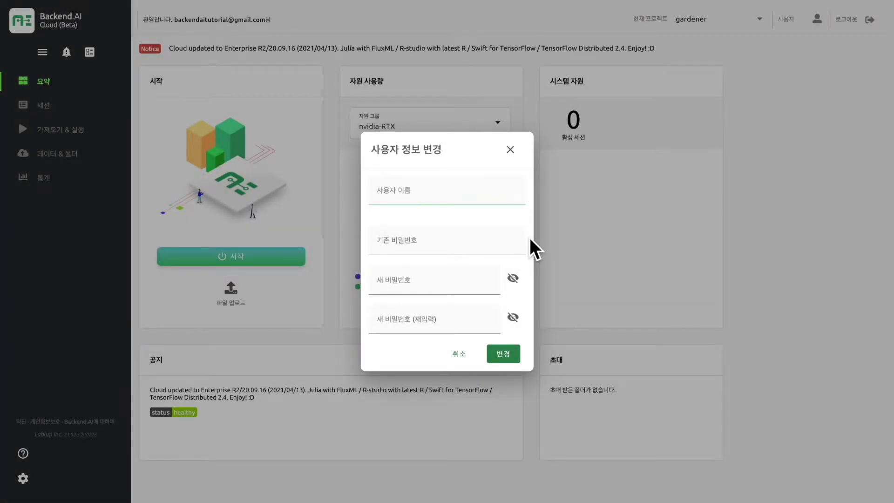
left_click(436, 285)
type("********")
left_click(508, 293)
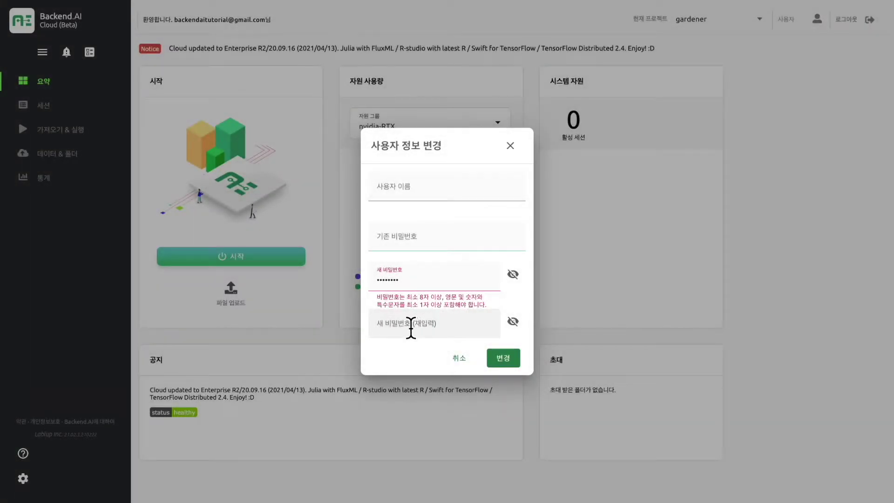
left_click(410, 327)
type("********")
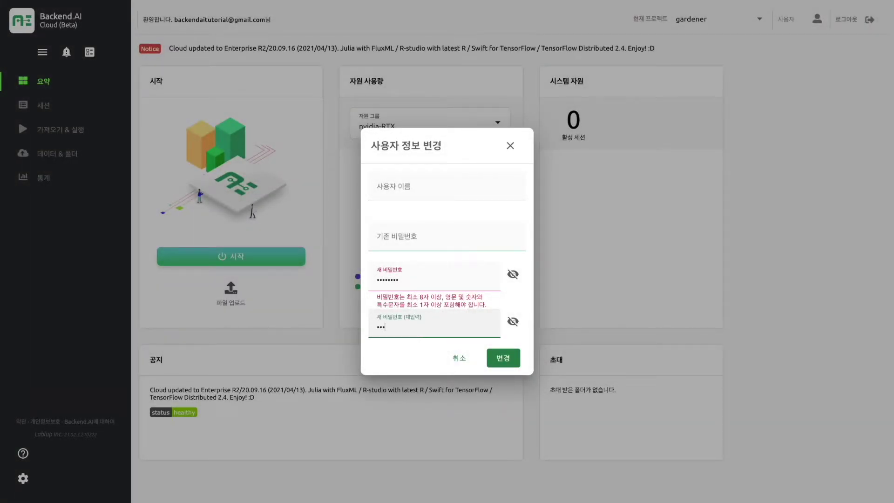
left_click(512, 318)
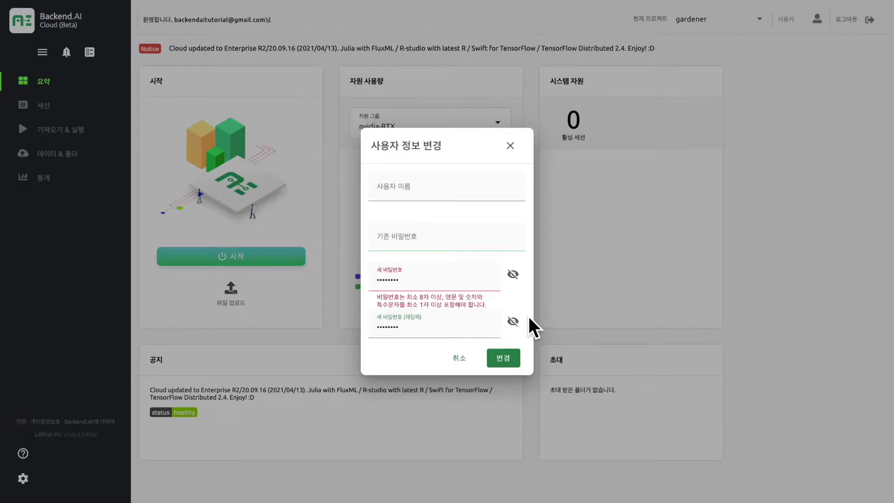
left_click(464, 323)
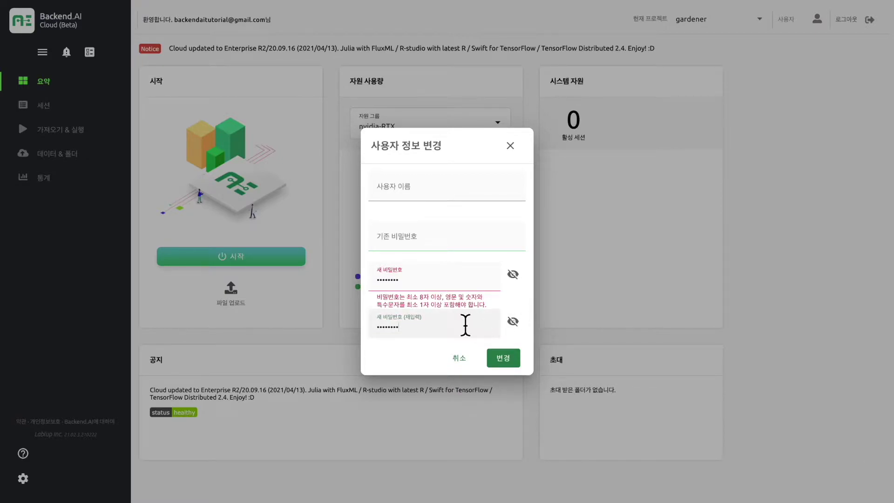
key("BackSpace")
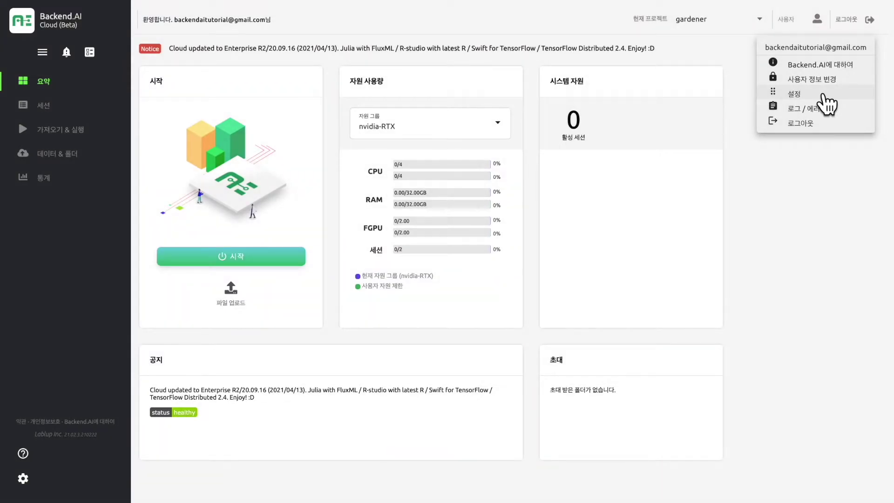
Step: Open the user settings and turn off desktop notifications
left_click(823, 94)
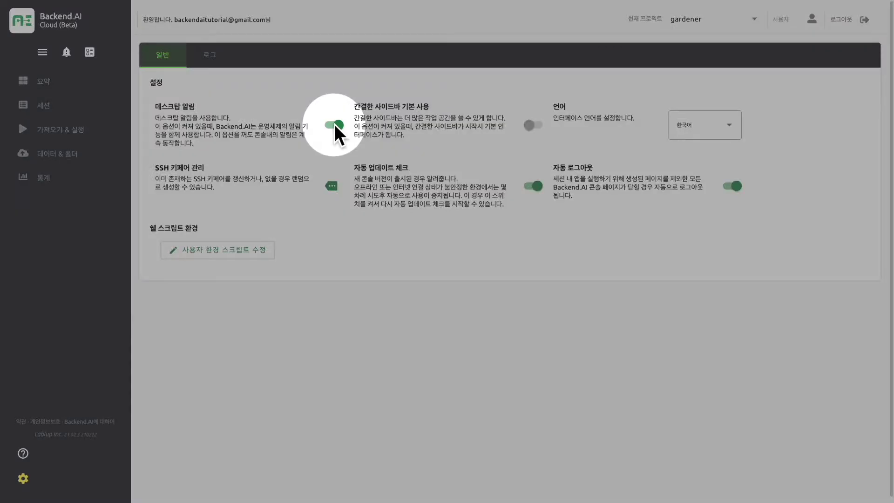
left_click(334, 124)
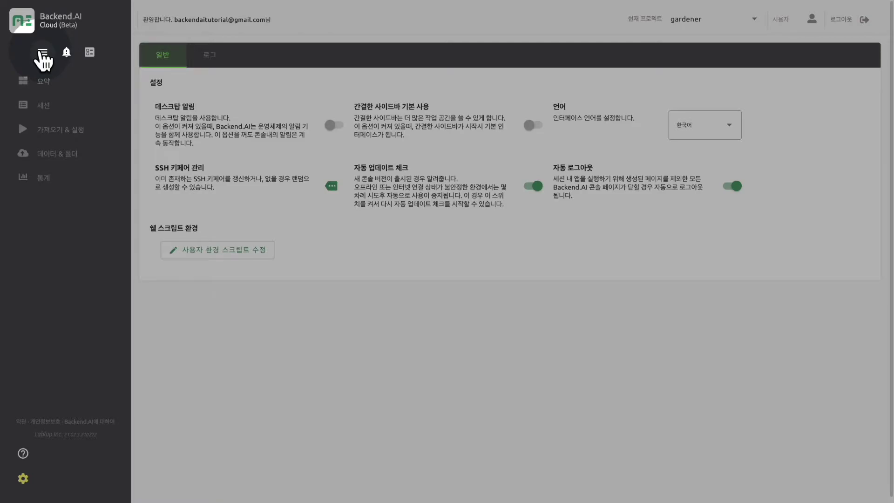
Step: Try the compact sidebar by collapsing and expanding it and enabling compact sidebar by default
left_click(41, 51)
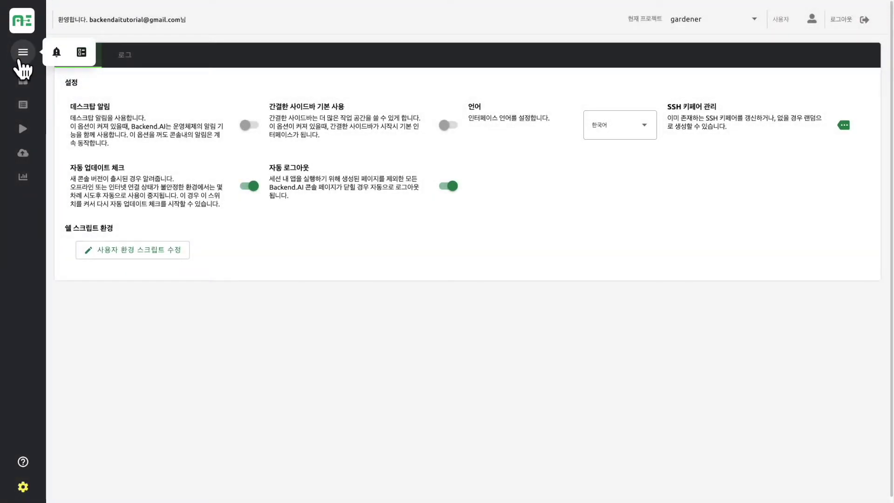
left_click(23, 52)
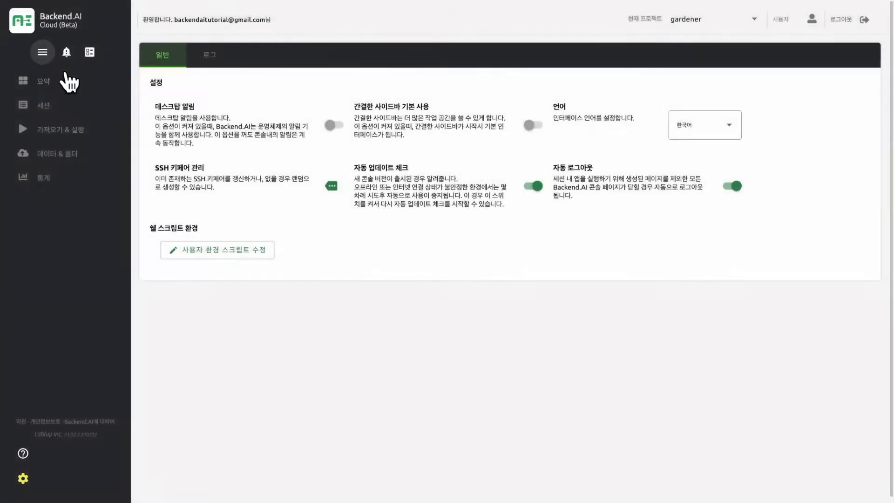
left_click(43, 54)
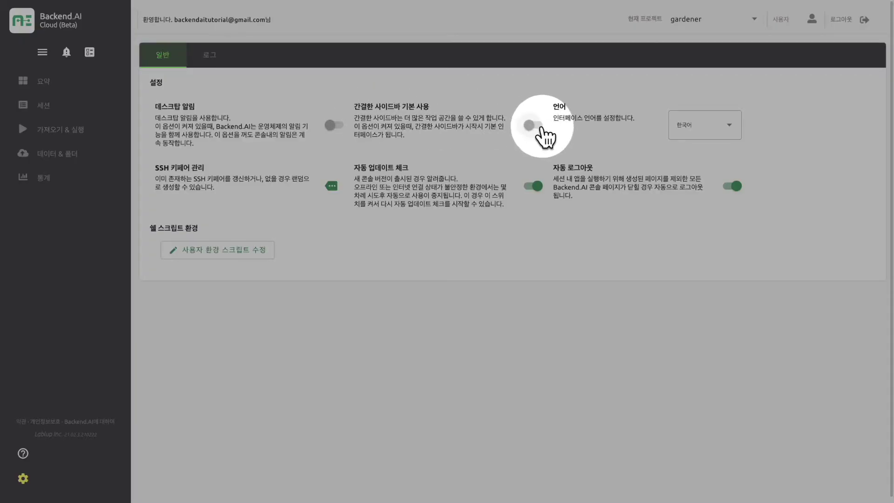
left_click(533, 126)
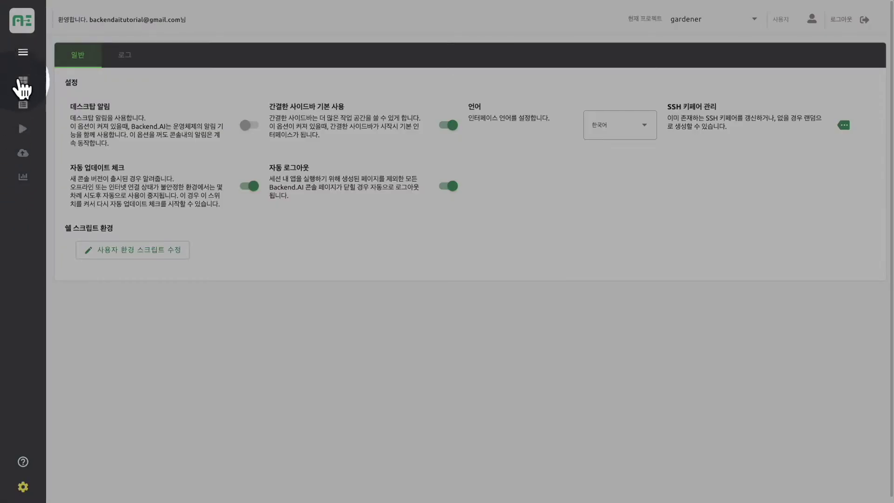
left_click(22, 51)
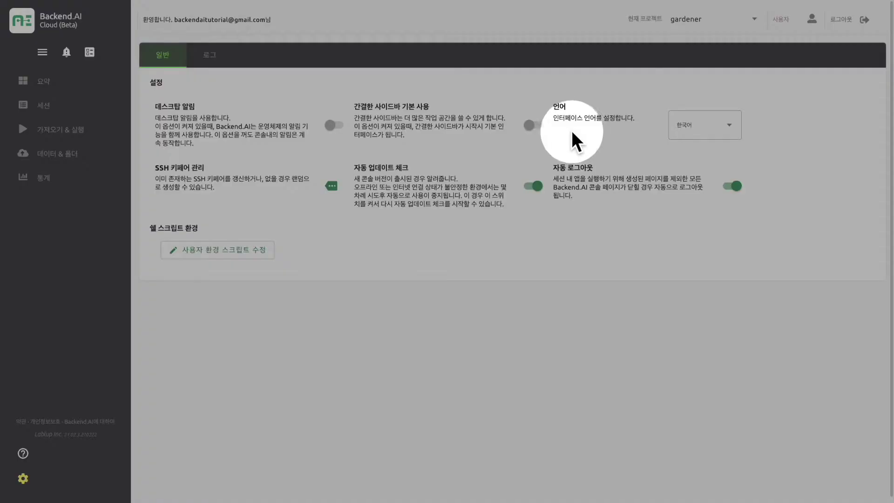
Step: Set the interface language to English
left_click(719, 132)
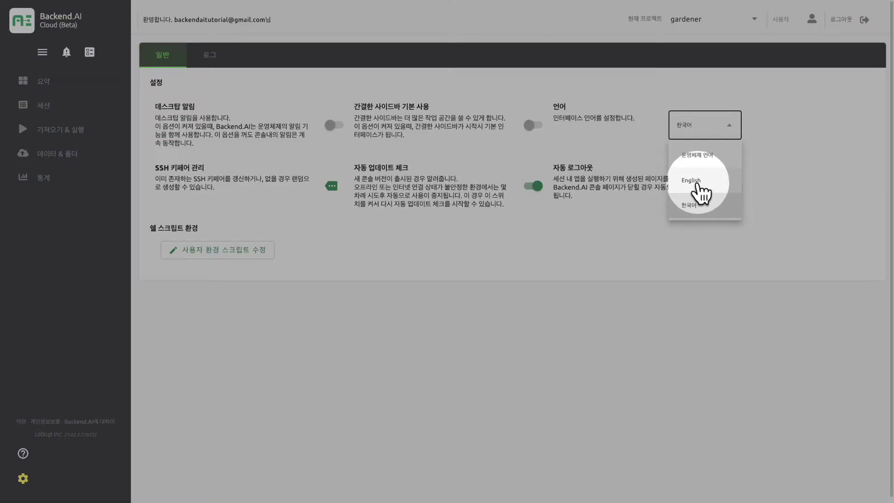
left_click(697, 181)
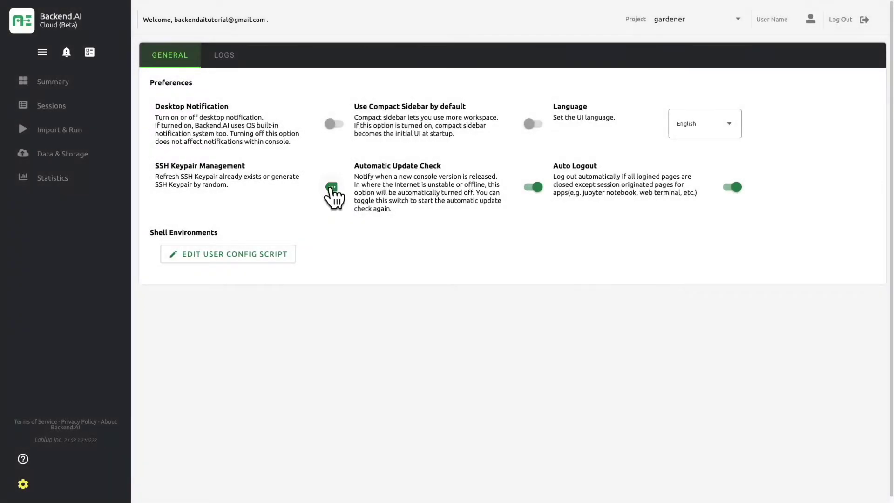
Step: Examine the current SSH public key and the description of the automatic update check
left_click(331, 186)
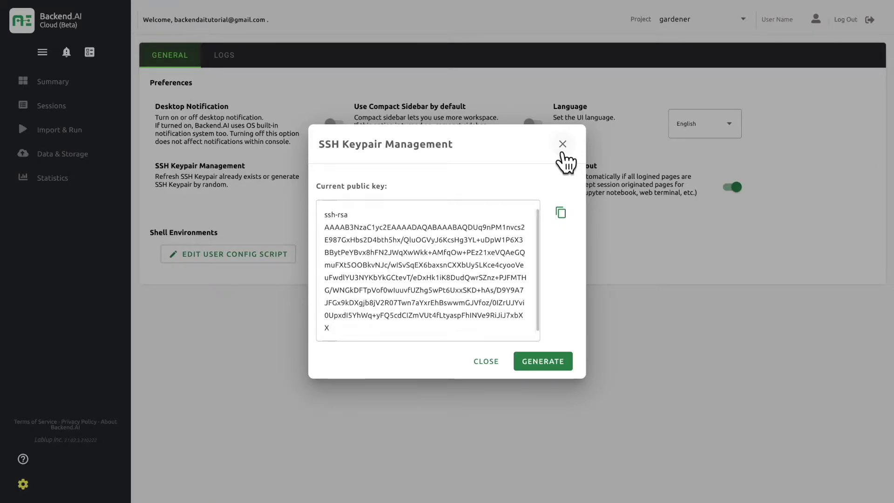
left_click(562, 145)
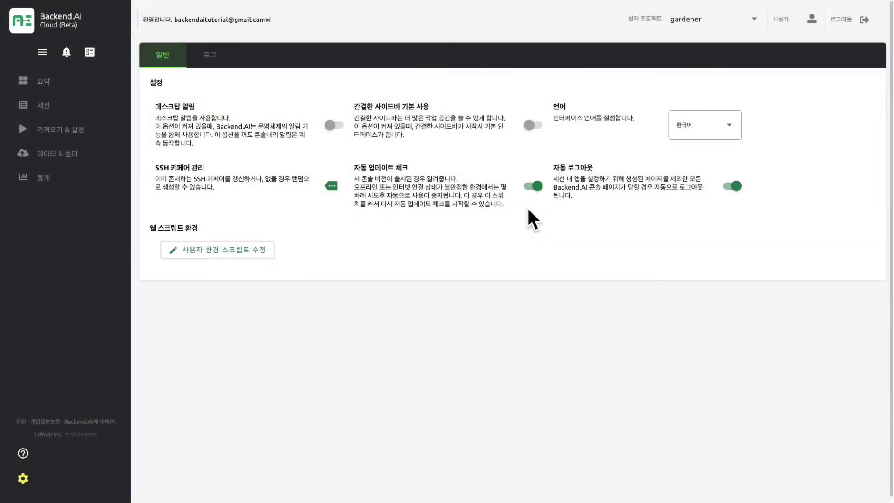
left_click_drag(355, 179, 450, 178)
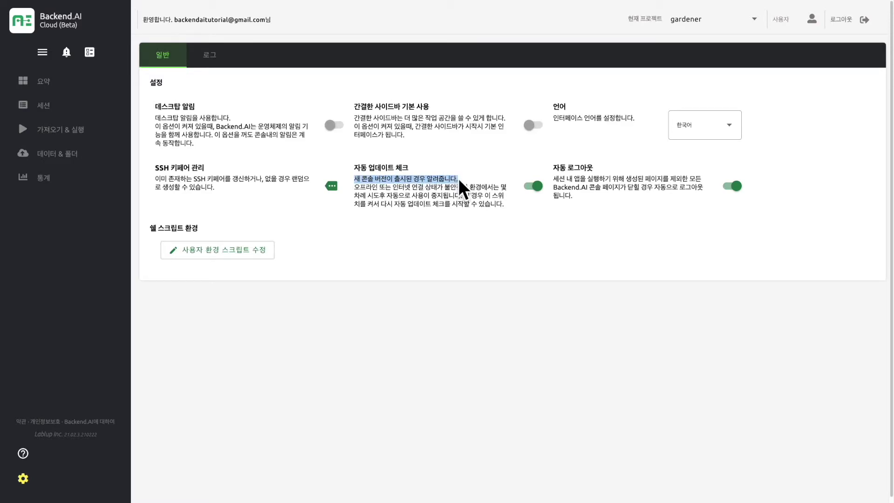
left_click(476, 218)
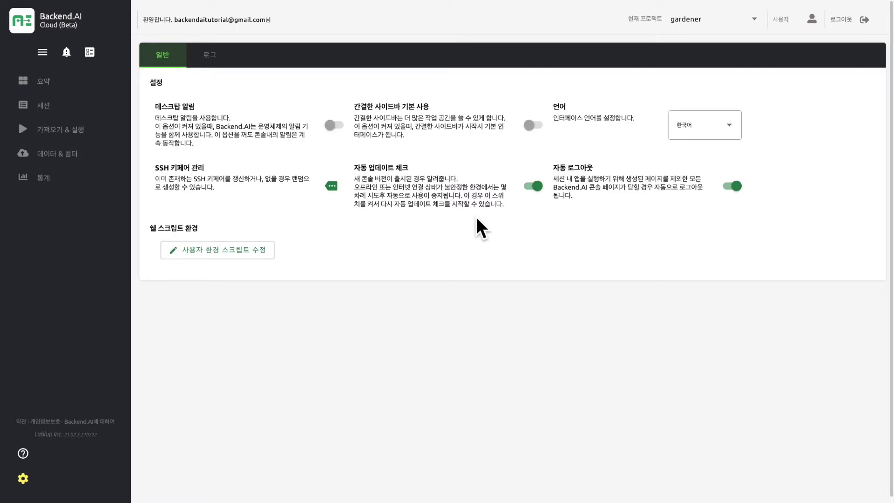
Step: Turn off the automatic logout option in the general settings
left_click(603, 202)
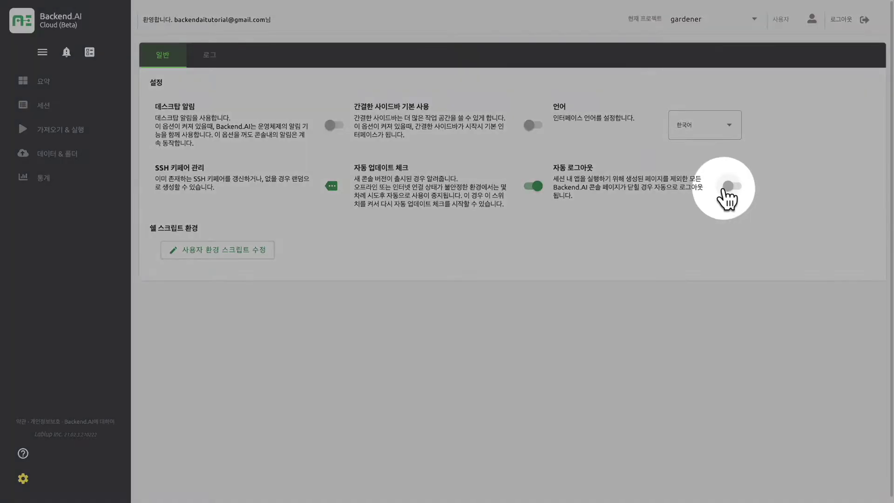
left_click(729, 187)
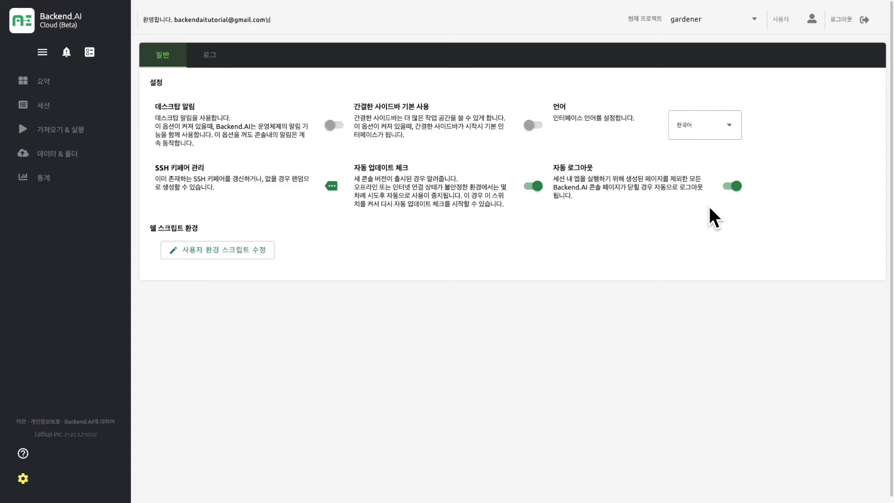
key("space")
Step: Open the user environment script for editing, look through the configuration file choices and keep .bashrc selected
left_click(241, 253)
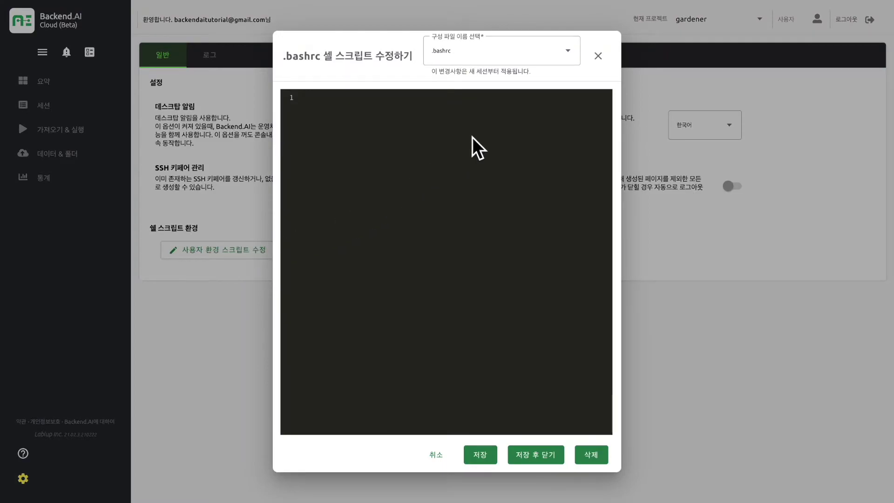
left_click(564, 57)
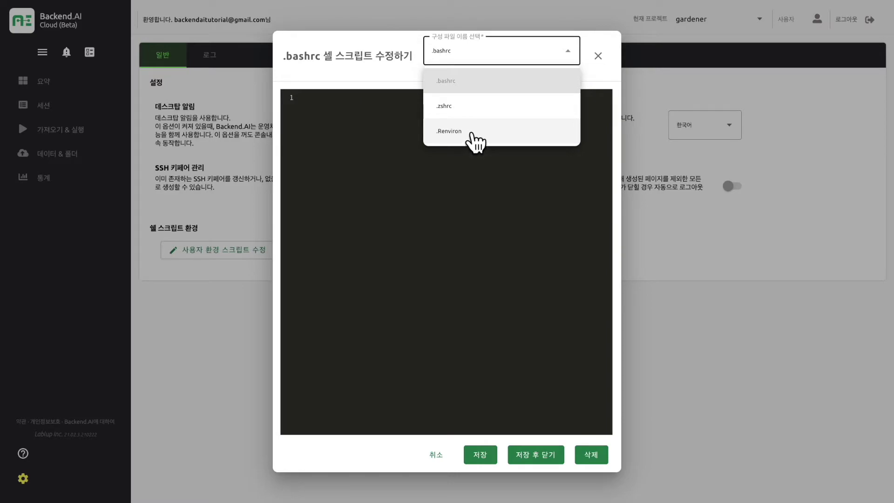
left_click(565, 58)
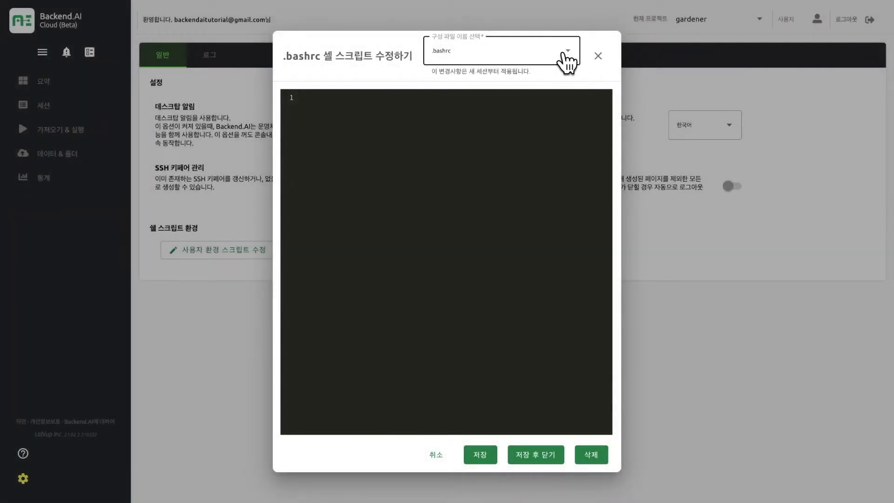
left_click(564, 52)
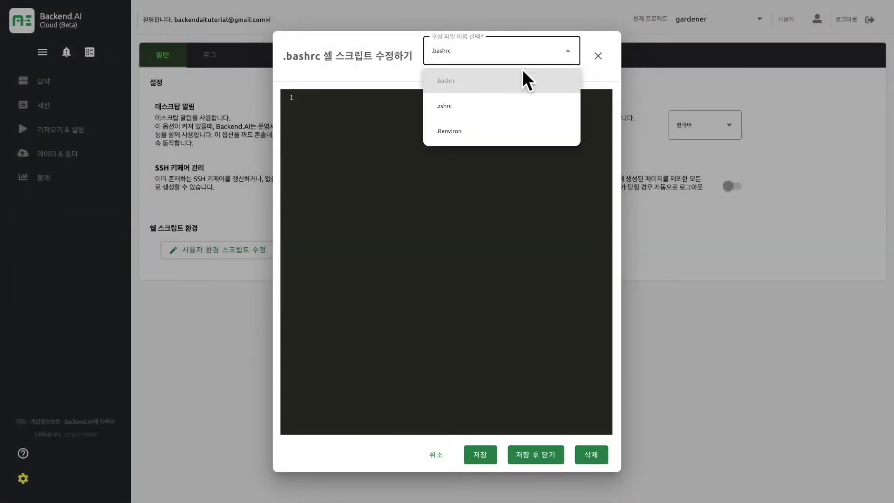
left_click(442, 83)
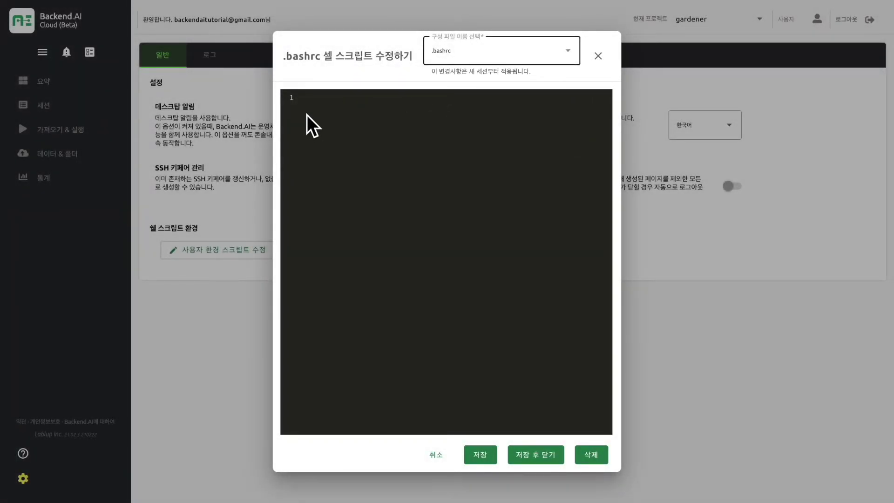
left_click(453, 131)
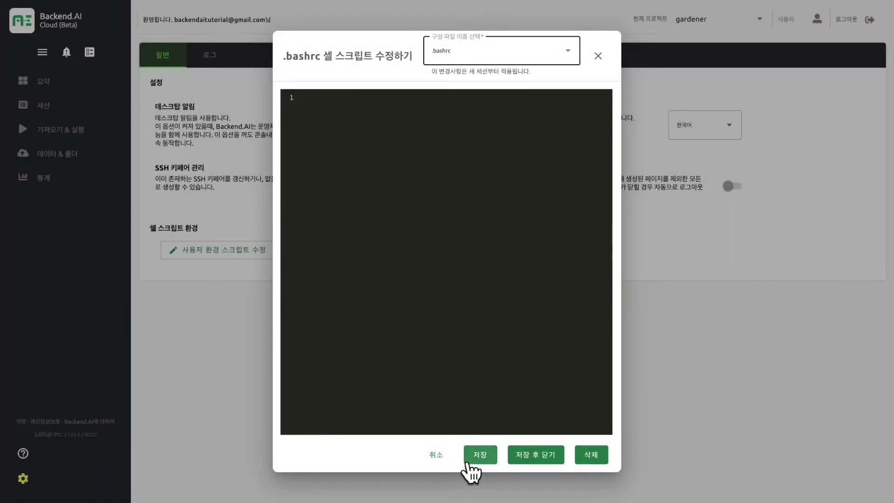
left_click(491, 458)
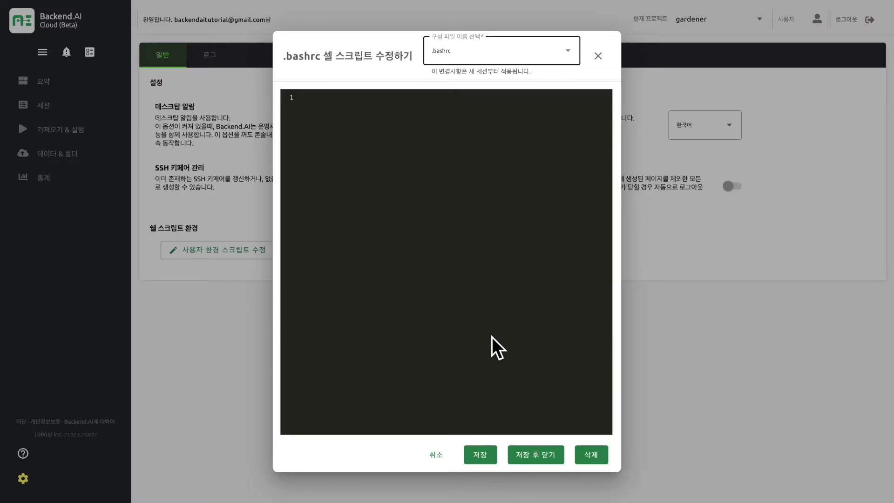
Step: Write the line echo "Let's enjoy Backend.AI!" in the .bashrc script
left_click(329, 98)
type("echo ")
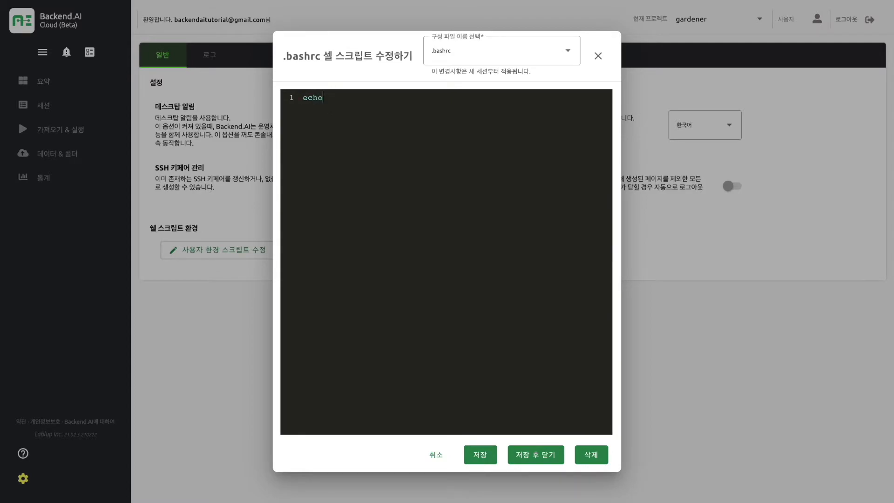
type("'hel")
key("BackSpace")
key("BackSpace")
key("BackSpace")
key("BackSpace")
type("\"1et's enjoy Backend.AI!")
type("\"")
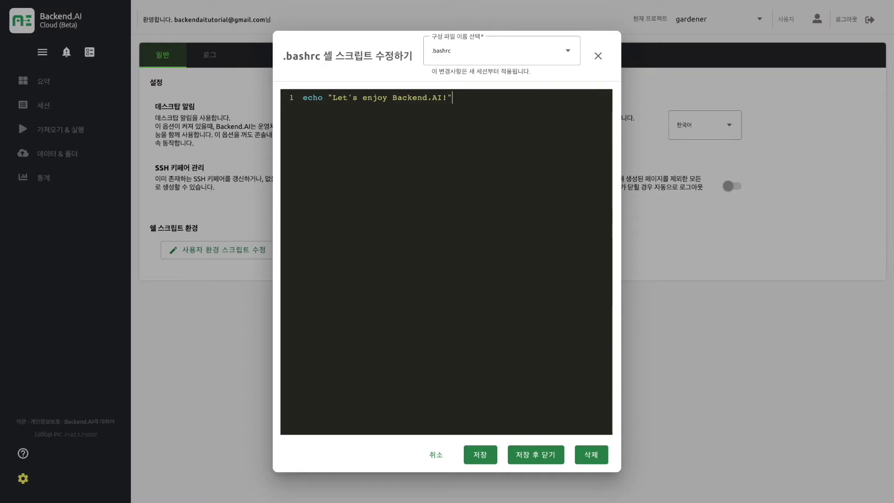
Step: Save the .bashrc script and close its editor
left_click(540, 455)
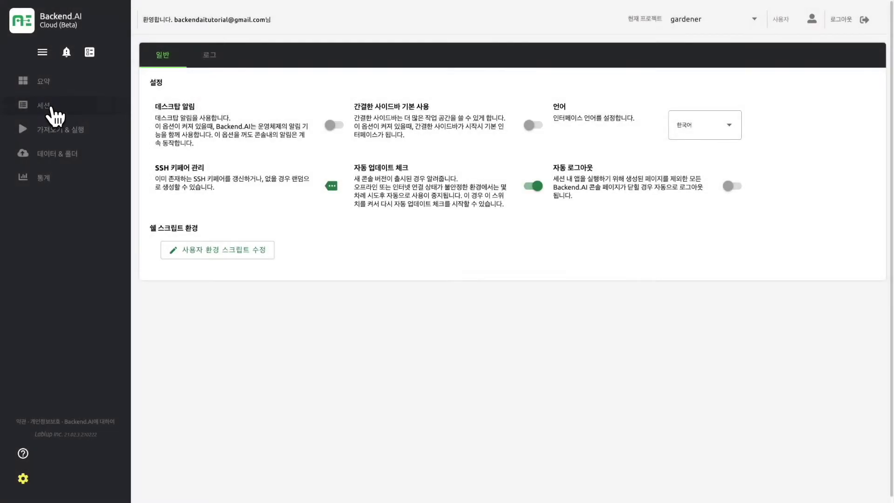
Step: Set up a new compute session with the Python 3.8 / Ubuntu 18.04 environment and the small resource allocation
left_click(52, 107)
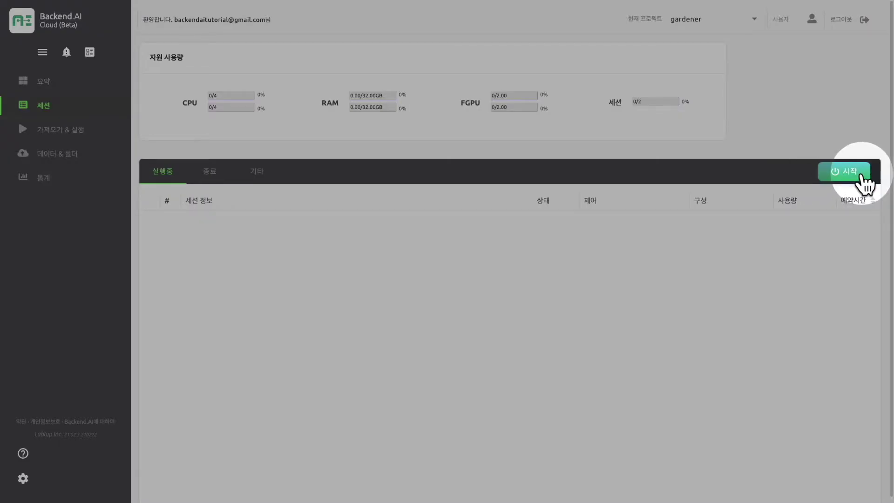
left_click(862, 175)
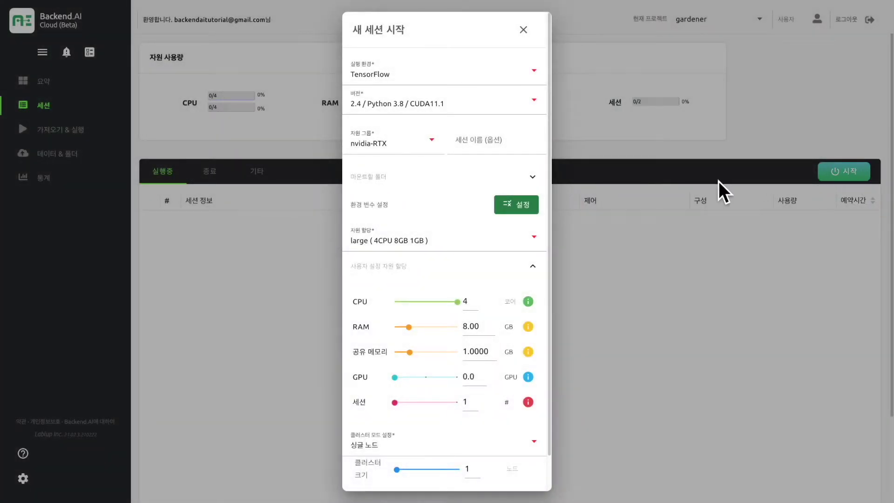
left_click(394, 77)
left_click(387, 158)
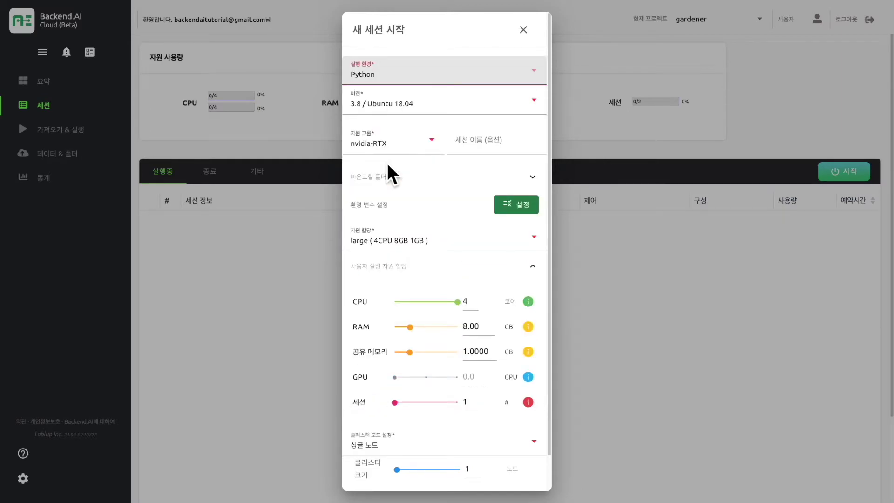
left_click(425, 257)
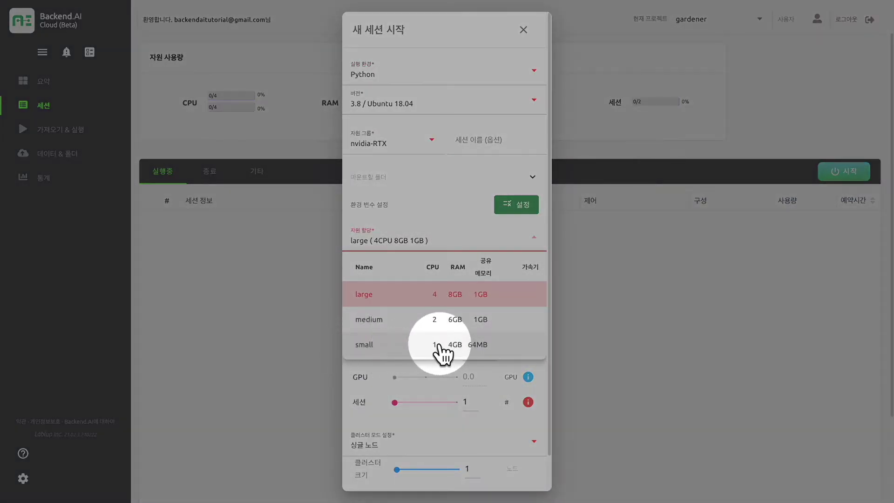
left_click(438, 345)
Step: Launch the session without a mounted folder and open its Console app
scroll(442, 351, "down", 1)
left_click(448, 477)
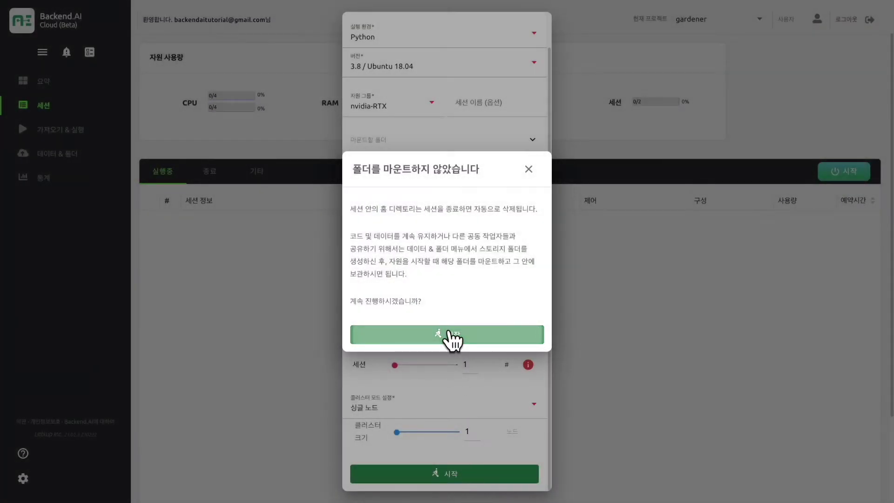
left_click(449, 331)
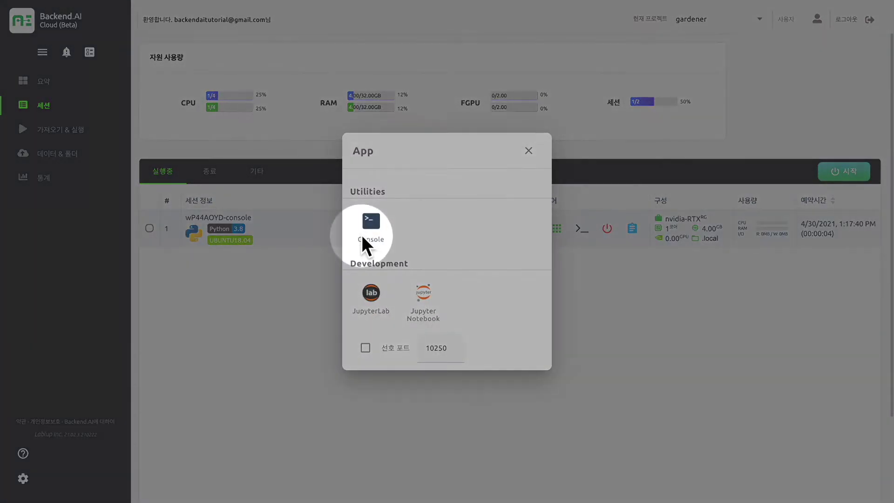
left_click(371, 223)
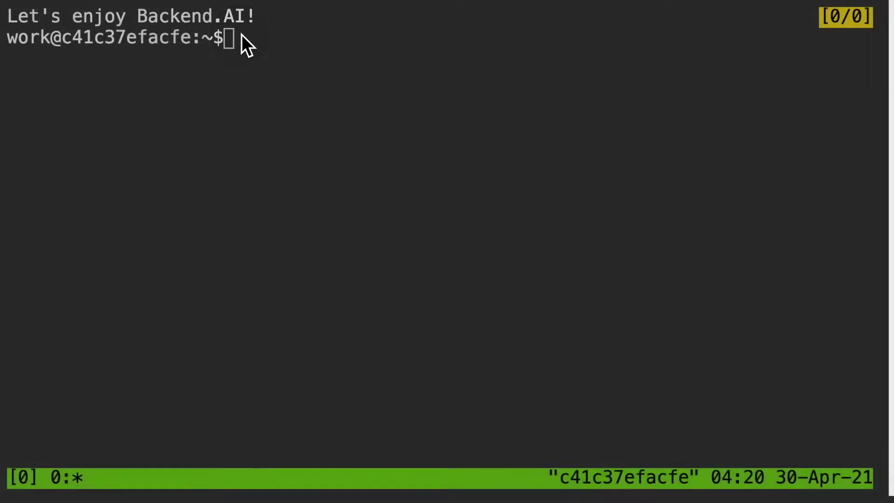
left_click(283, 51)
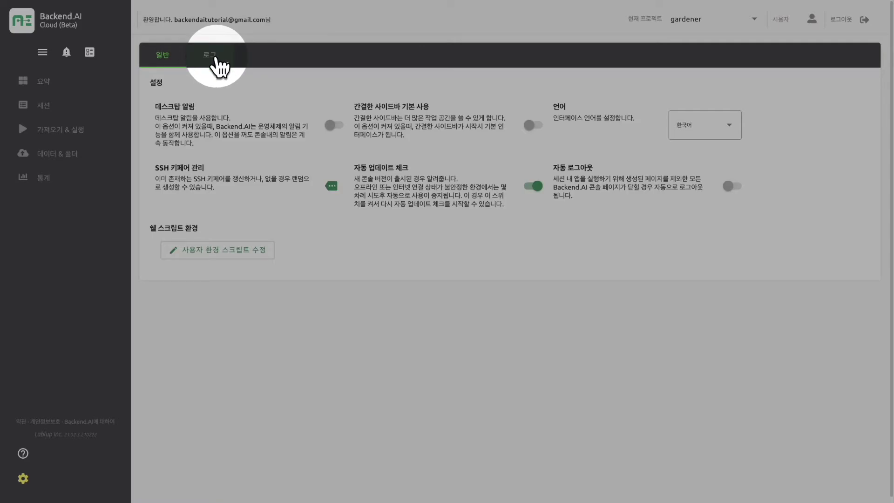
Step: Show the log messages in the settings, look at the user menu entries and refresh the log list
left_click(213, 60)
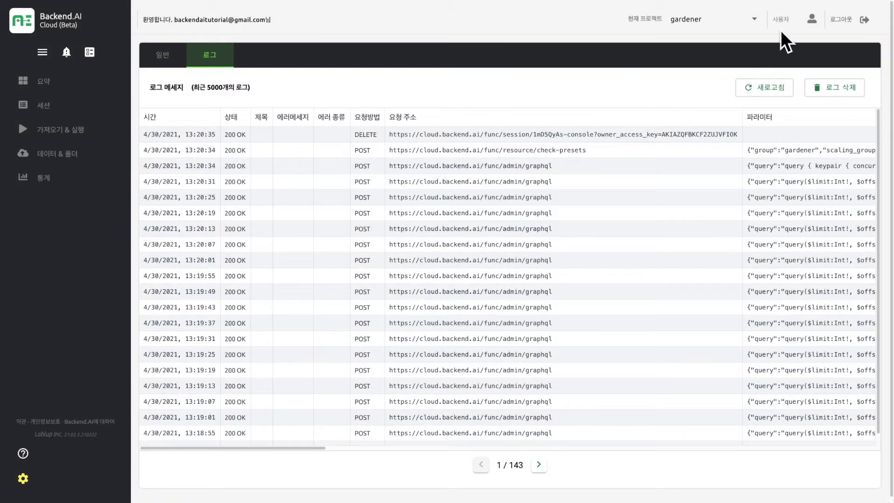
left_click(811, 20)
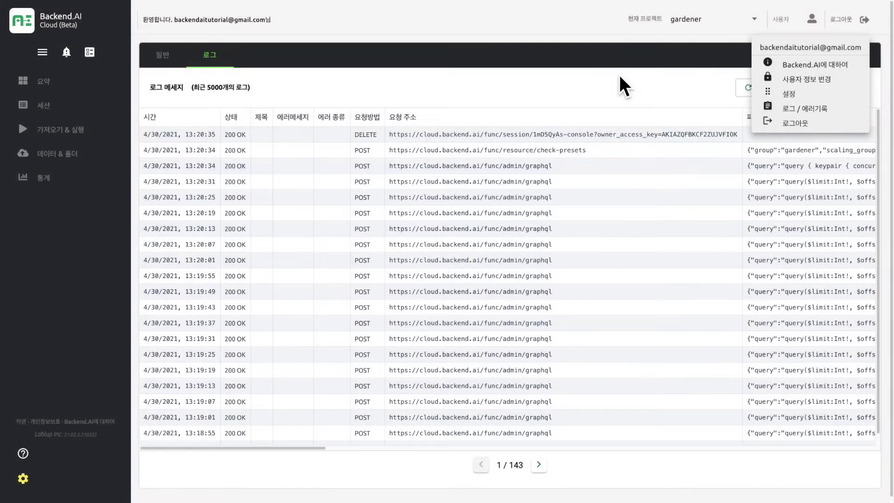
left_click(619, 74)
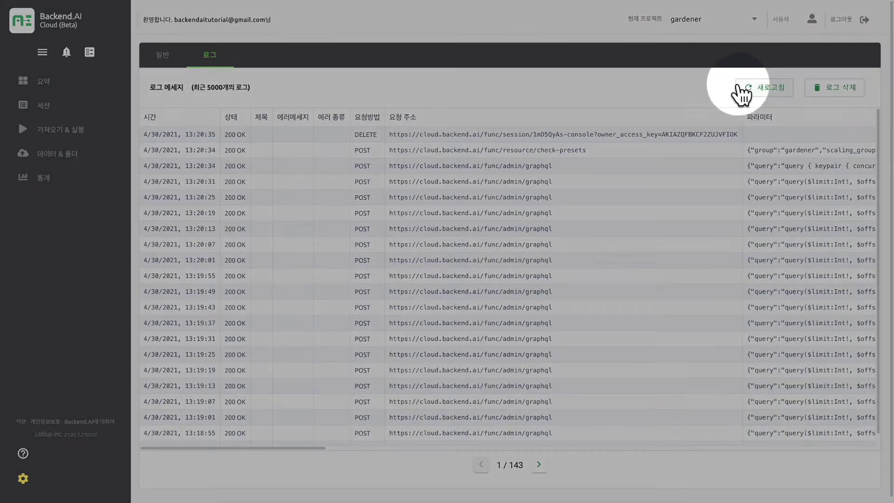
left_click(762, 95)
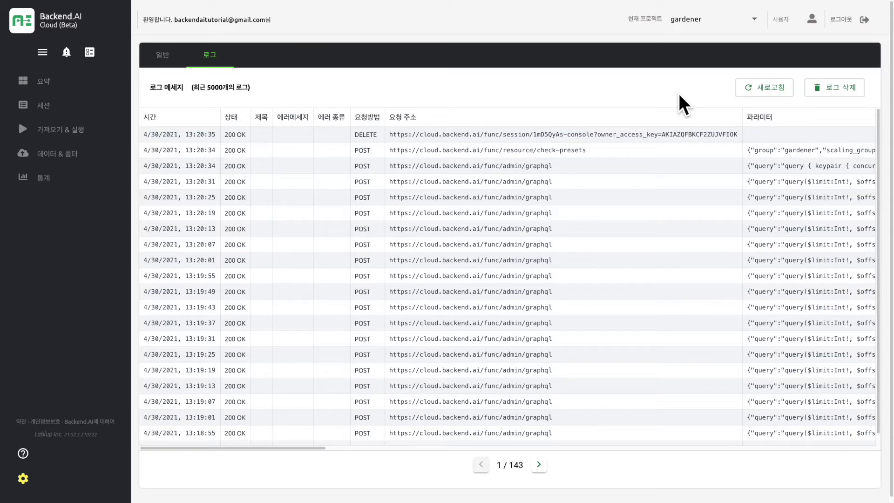
Step: Delete all log messages and confirm the deletion
left_click(838, 93)
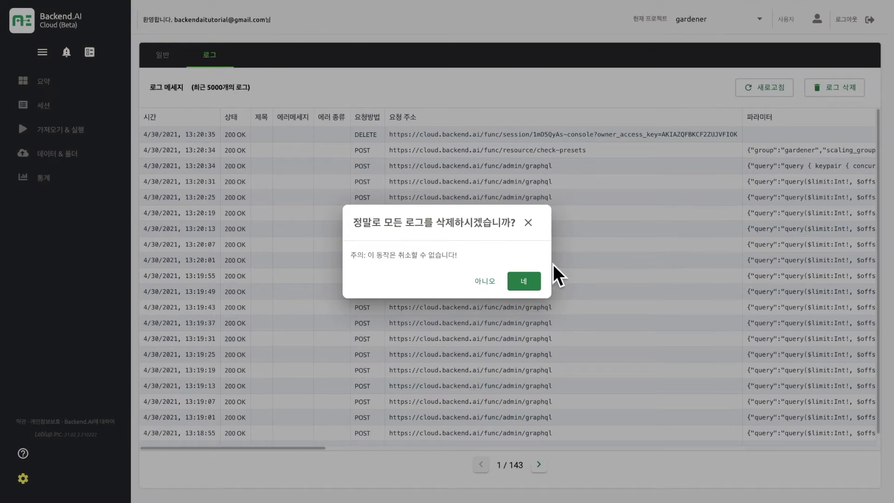
left_click(526, 281)
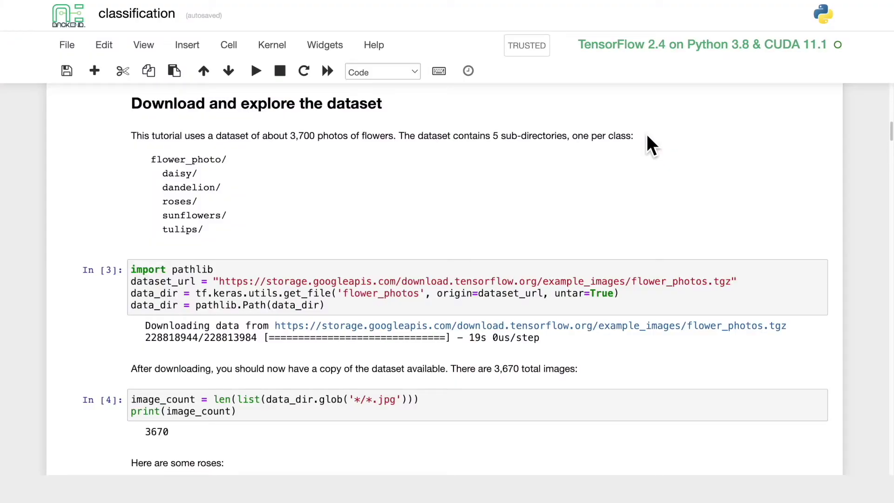
Step: Examine the classification notebook from the dataset section to the end of the error traceback under the Sequential model cell
scroll(644, 198, "down", 20)
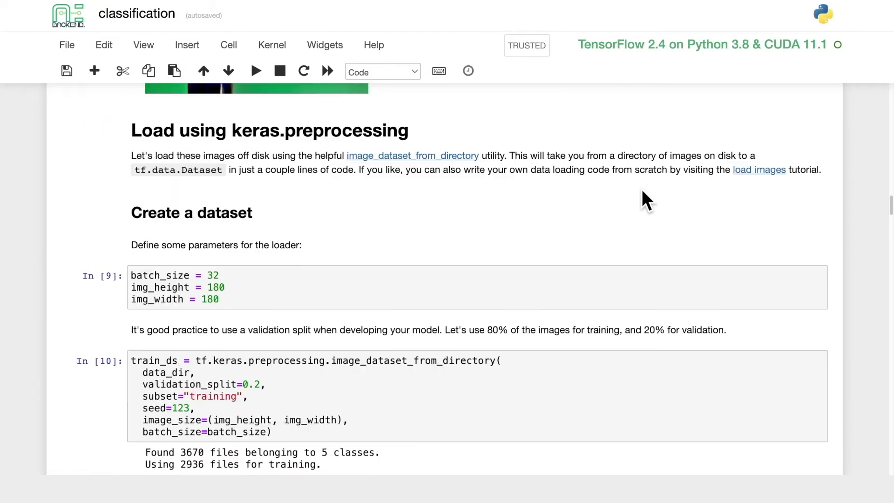
scroll(642, 193, "down", 20)
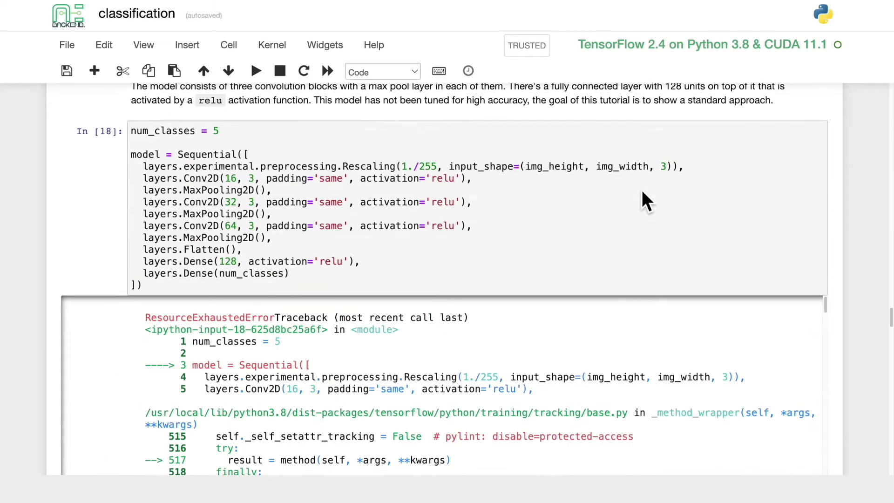
scroll(610, 285, "up", 5)
scroll(570, 287, "down", 15)
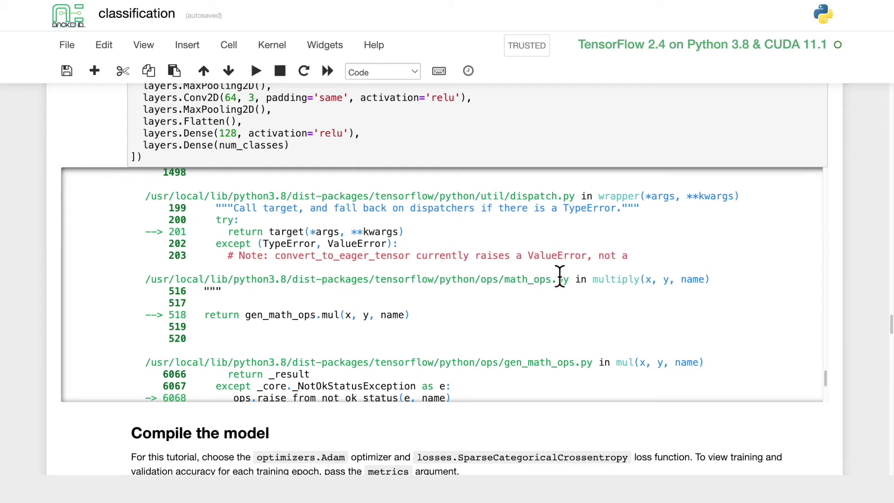
scroll(560, 278, "down", 5)
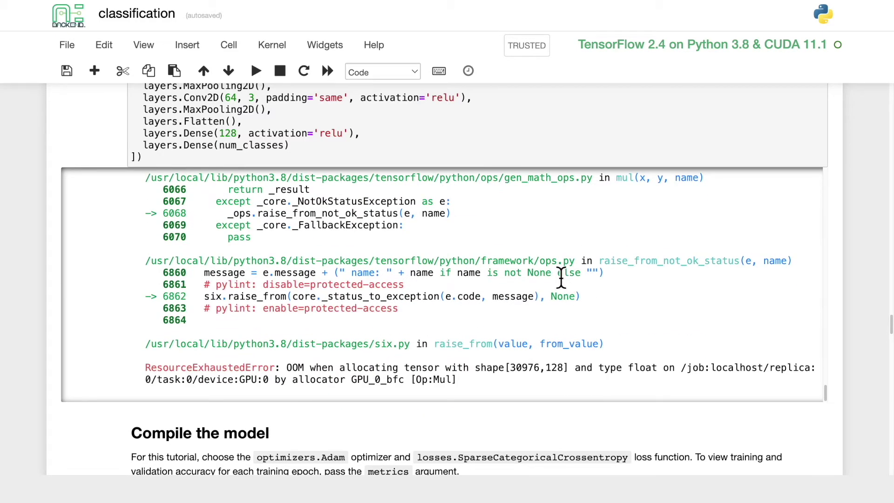
scroll(561, 279, "down", 6)
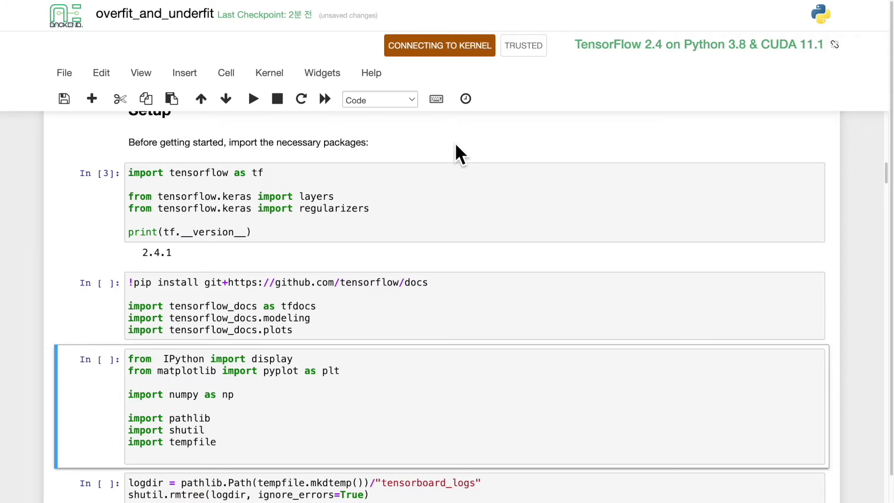
Step: Restart the kernel of the overfit_and_underfit notebook and look over its Setup section
left_click(301, 99)
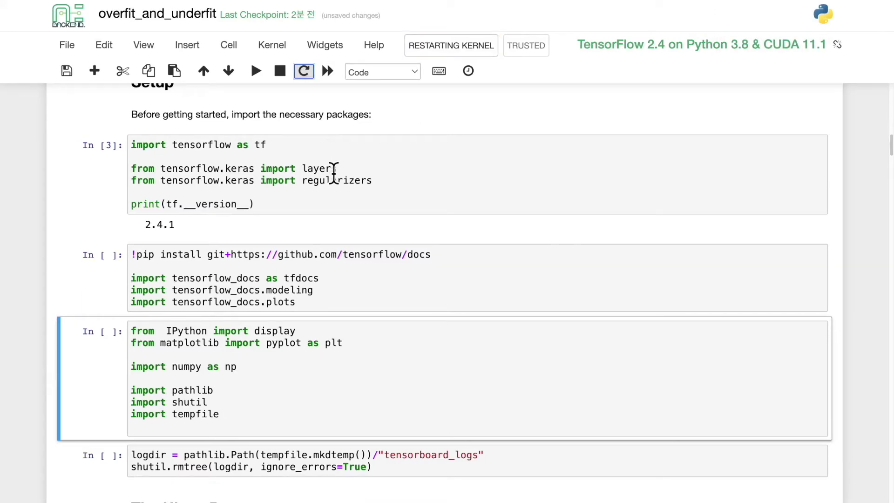
scroll(858, 148, "up", 8)
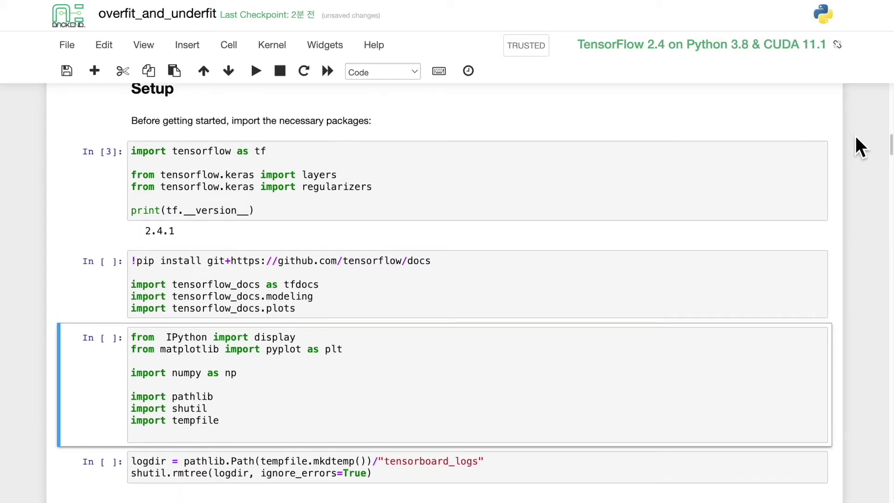
scroll(858, 148, "up", 10)
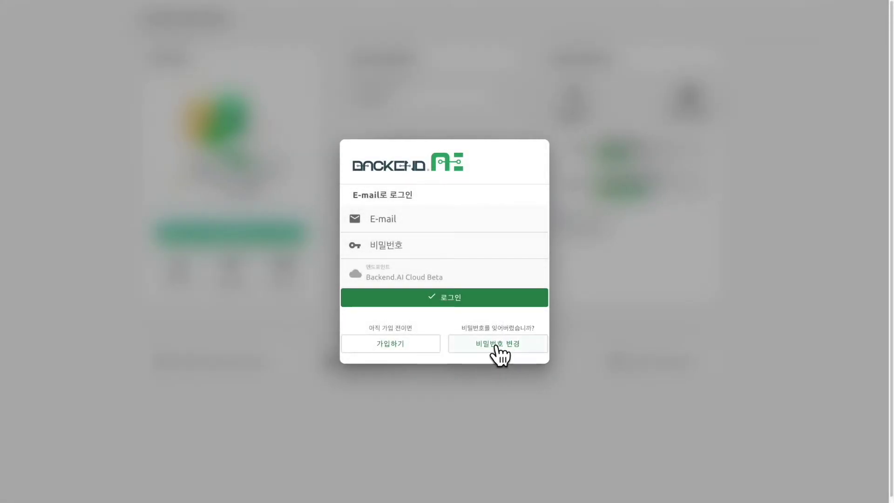
Step: Request a password change e-mail from the login dialog, filling in the account's e-mail address and sending it
left_click(495, 345)
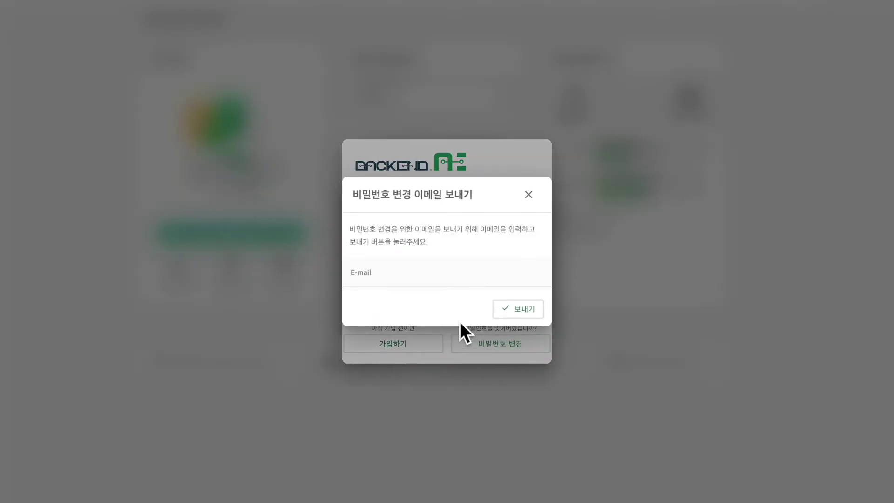
left_click(417, 274)
key("ctrl+v")
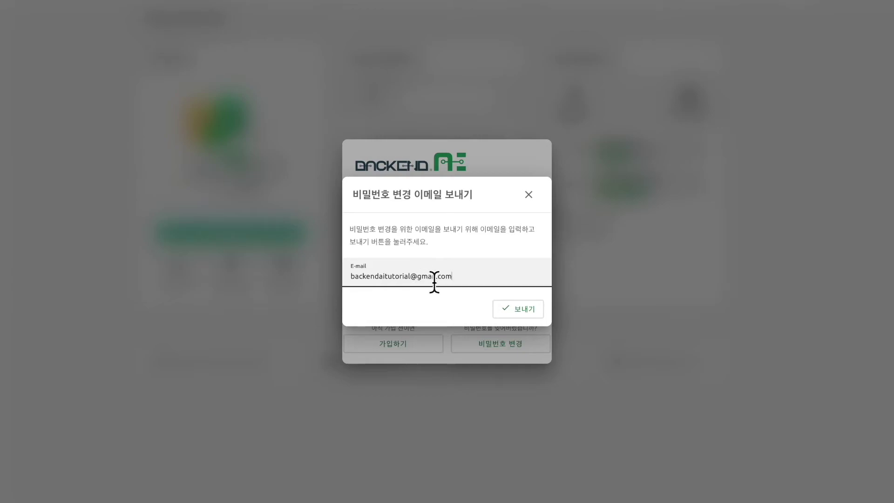
left_click(513, 309)
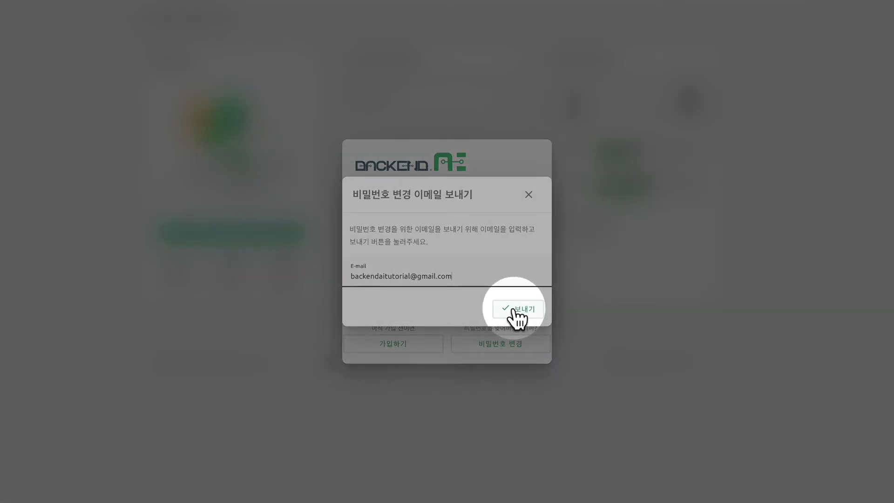